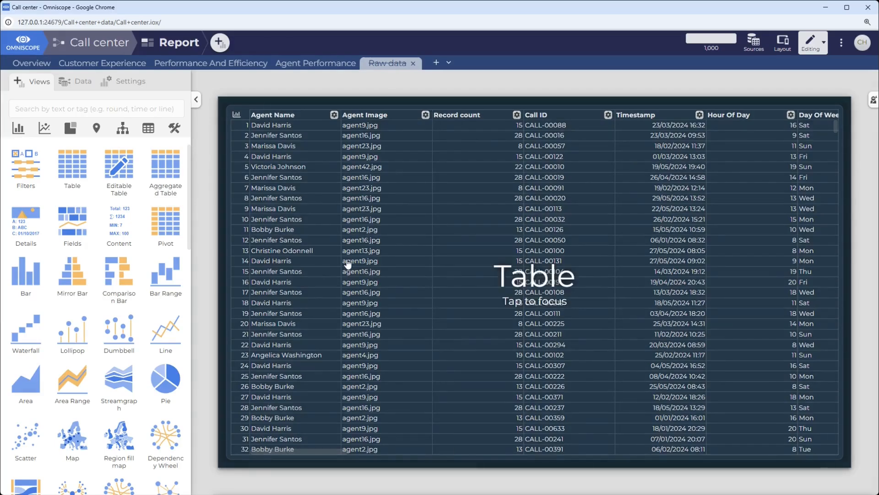
Switch the report from editing to viewing mode and look through the Customer Experience, Performance And Efficiency and Agent Performance tabs
left_click(321, 446)
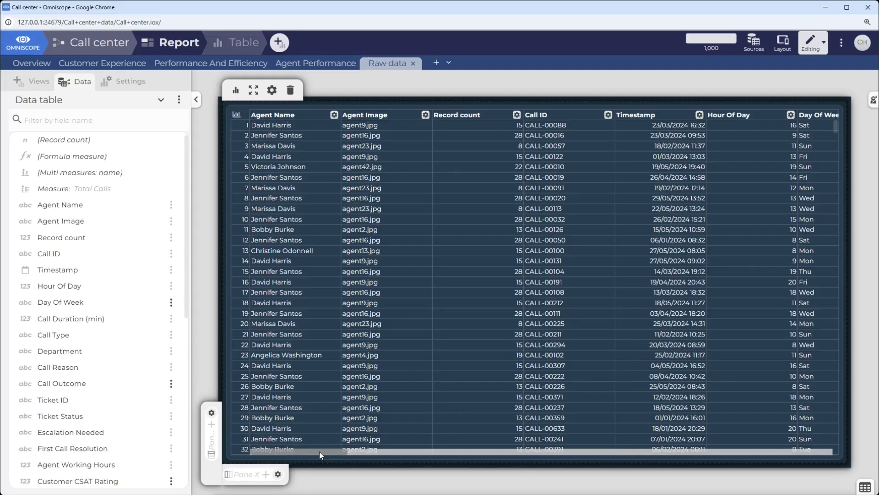
left_click(812, 43)
left_click(749, 75)
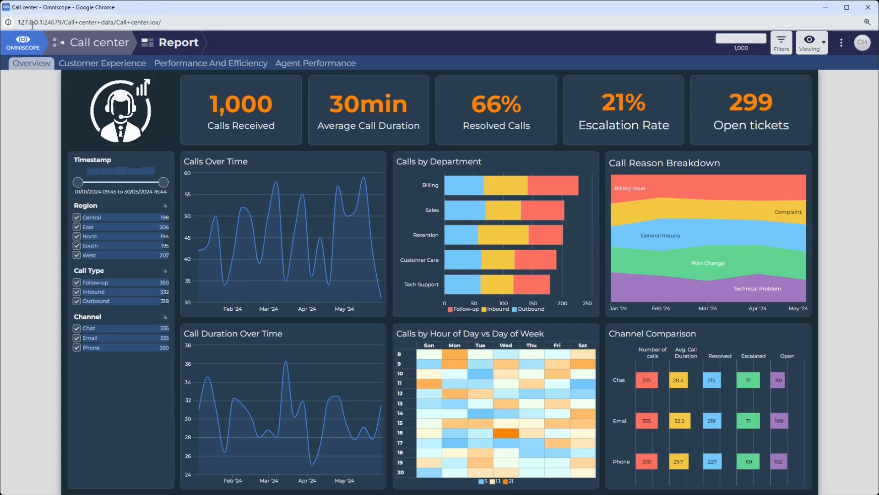
left_click(89, 64)
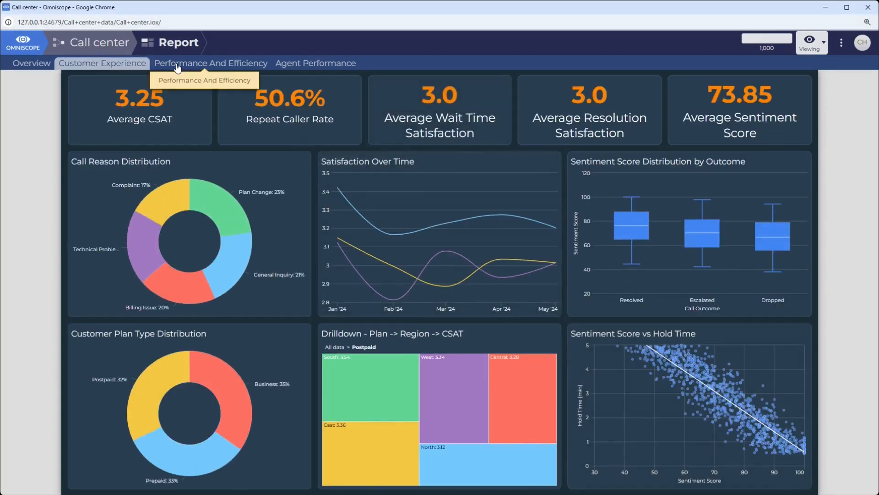
left_click(234, 64)
left_click(298, 64)
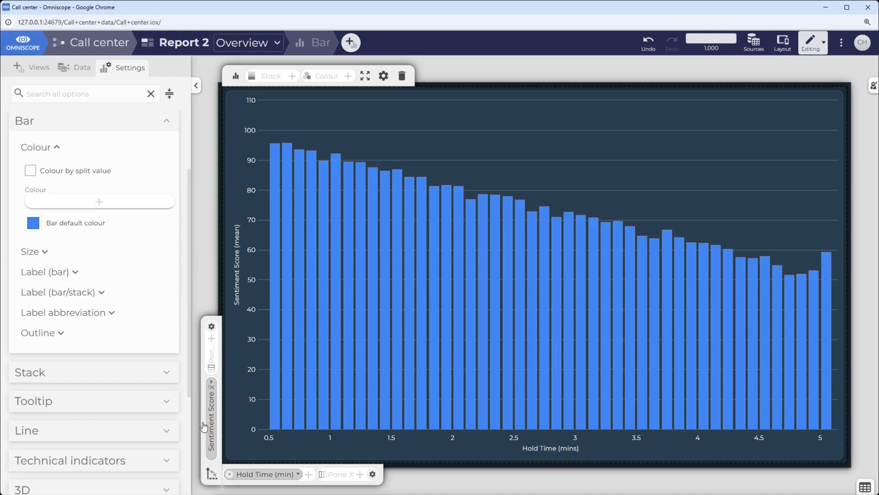
Colour the bars of the Sentiment Score chart by Hold Time (min), aggregated as Mean
left_click(91, 204)
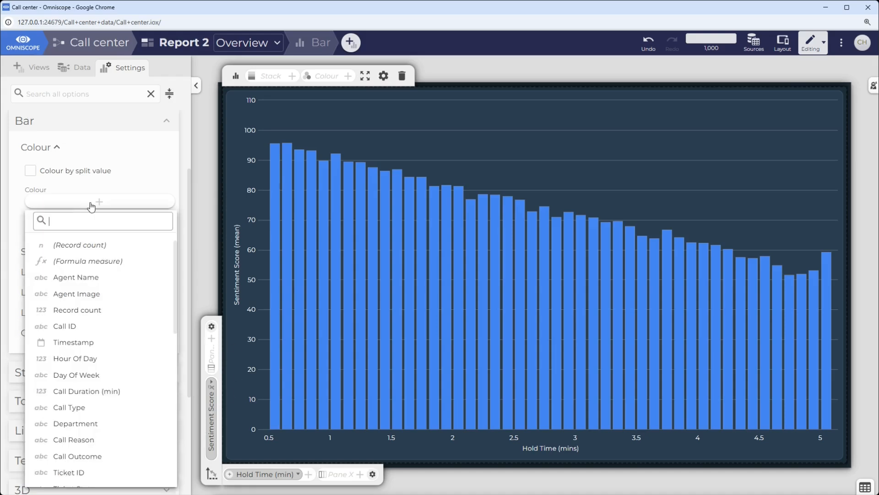
type("hold tim")
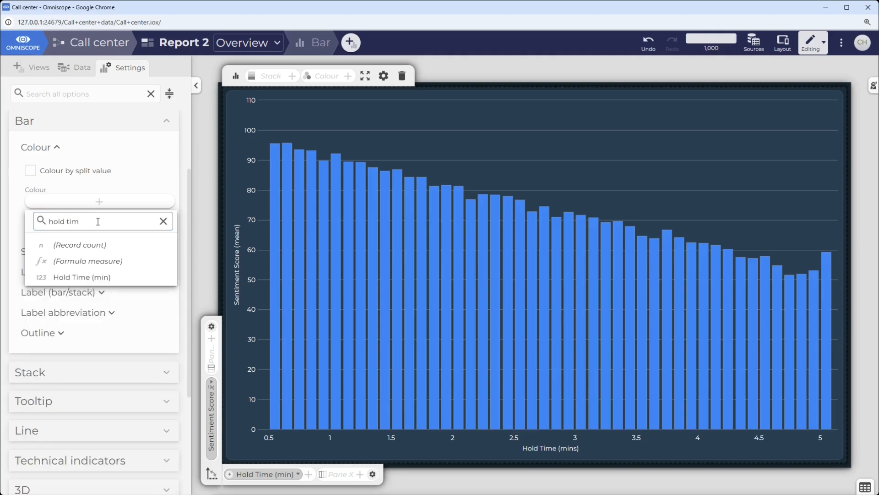
left_click(96, 276)
left_click(158, 204)
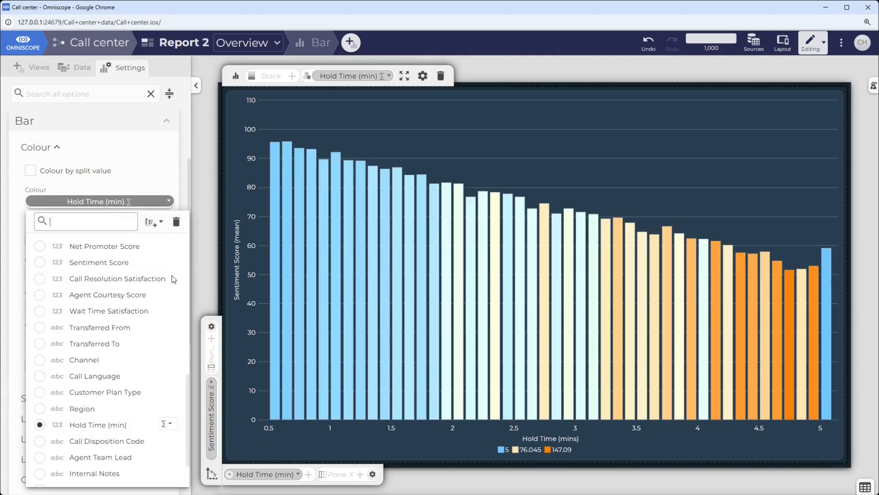
left_click(168, 424)
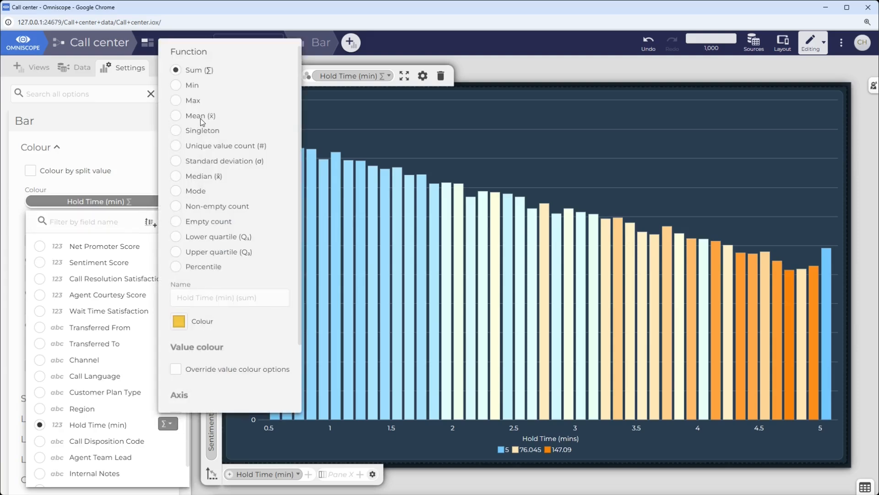
left_click(202, 117)
left_click(417, 126)
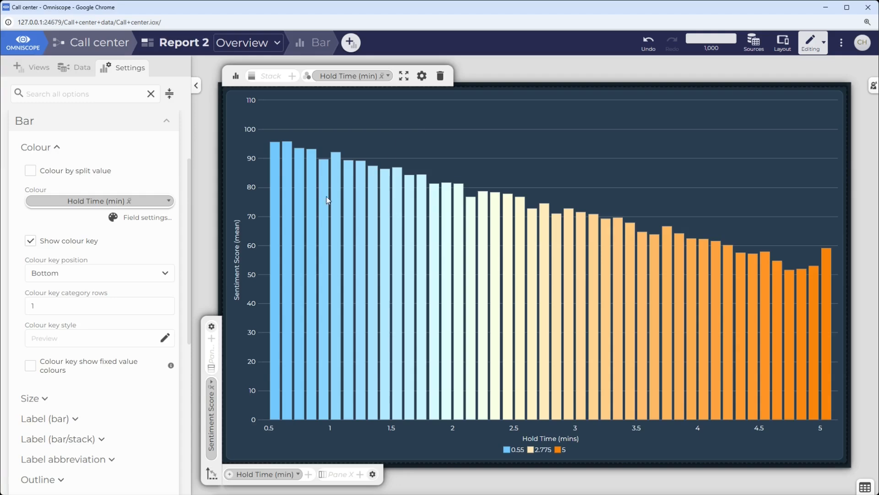
Override the value colour options of the Hold Time (min) colour measure and review the available colour modes
mouse_move(273, 226)
left_click(140, 200)
left_click(168, 424)
scroll(226, 313, "down", 3)
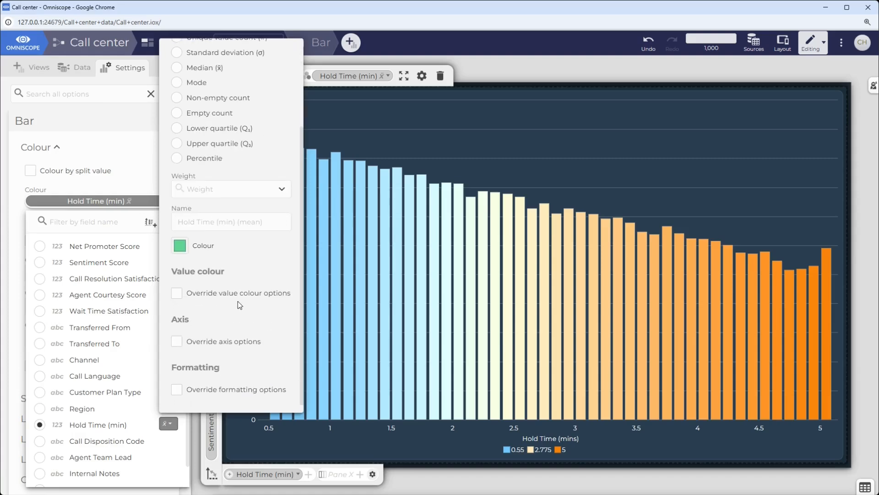
left_click(176, 295)
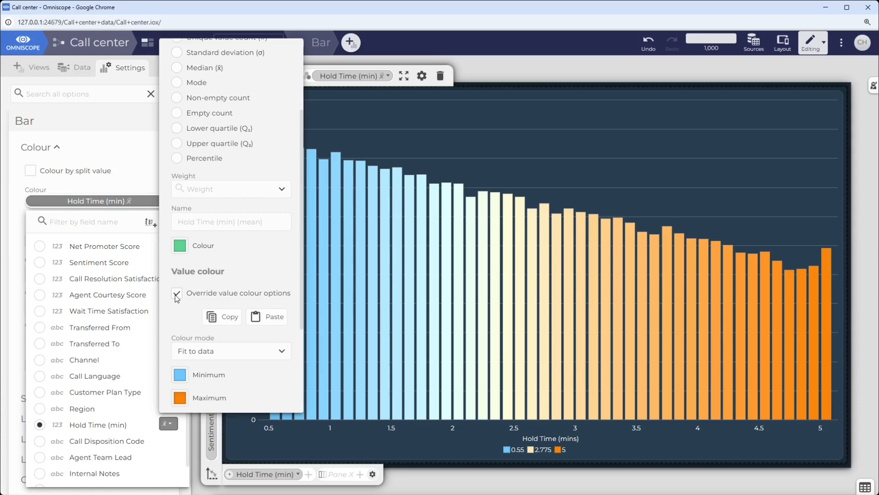
left_click(247, 354)
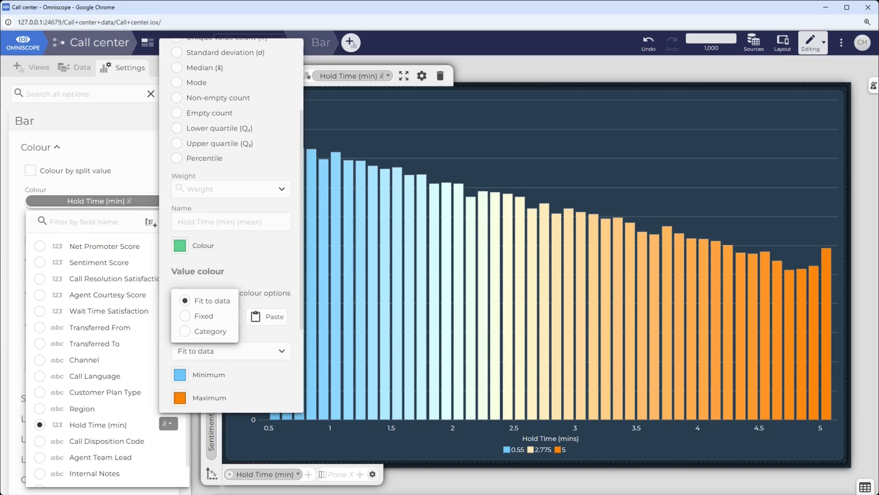
scroll(243, 313, "down", 2)
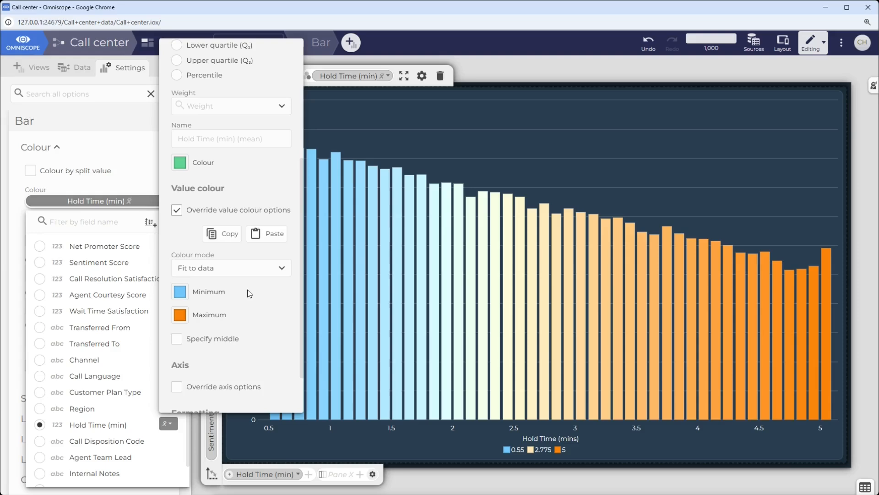
Set the minimum value colour to dark green and the maximum value colour to red
left_click(180, 292)
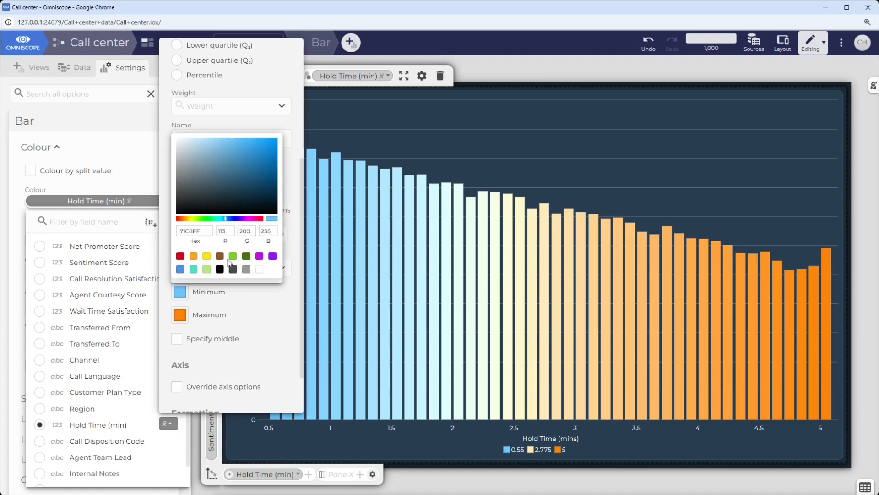
left_click(246, 255)
left_click(180, 314)
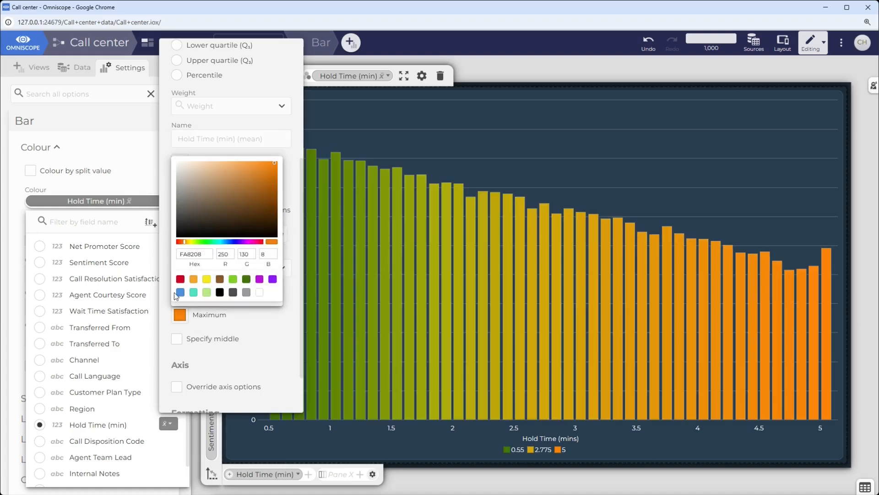
left_click(180, 279)
left_click(179, 315)
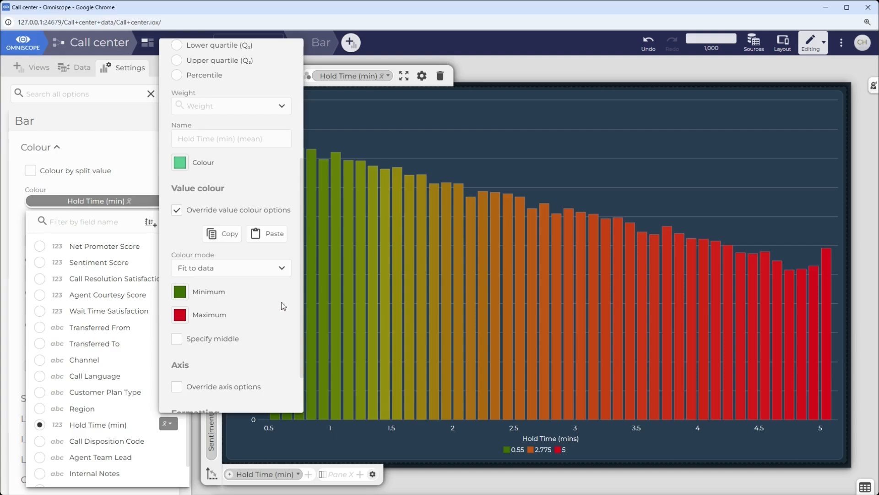
Specify a middle value colour for the gradient and make it yellow (F8E71C)
left_click(233, 339)
left_click(180, 362)
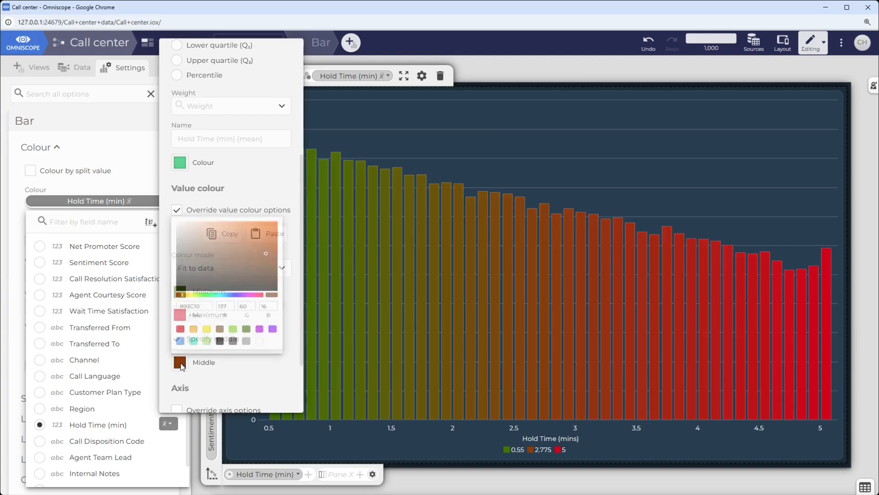
left_click(205, 328)
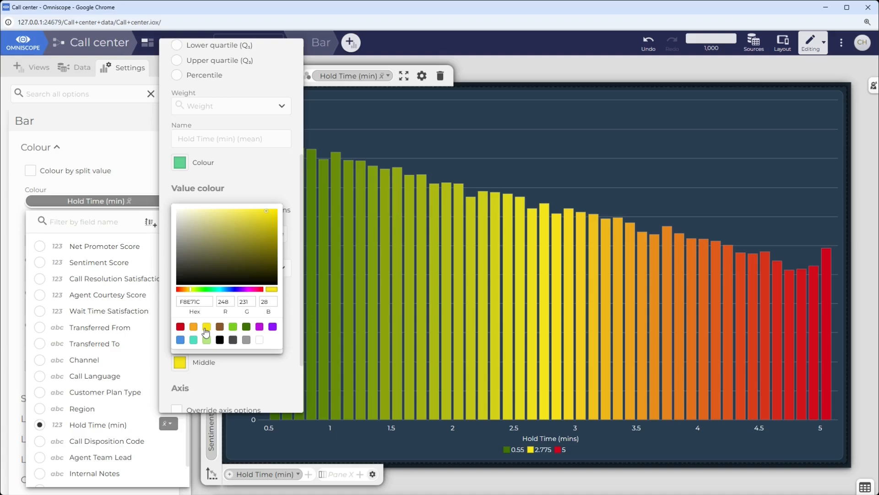
left_click(168, 257)
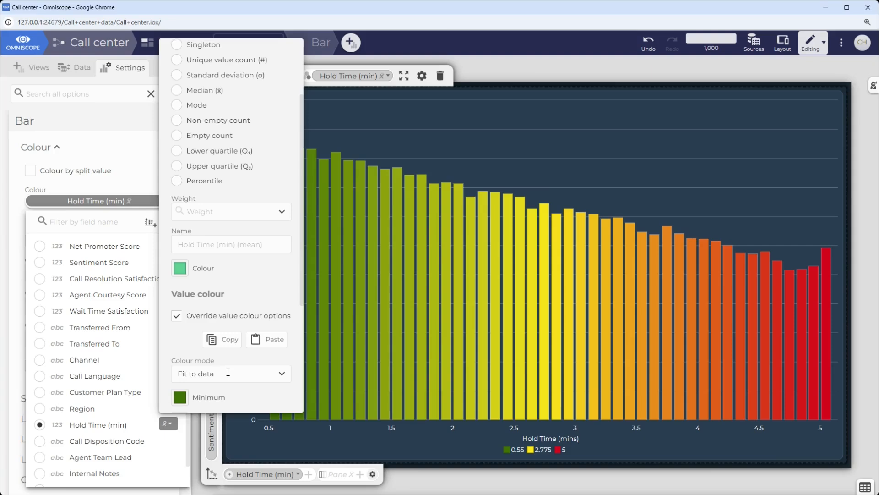
Change the Hold Time (min) colour mode to Fixed and add a green (7ED321) colour entry at value 3
scroll(237, 325, "down", 2)
left_click(241, 277)
left_click(197, 240)
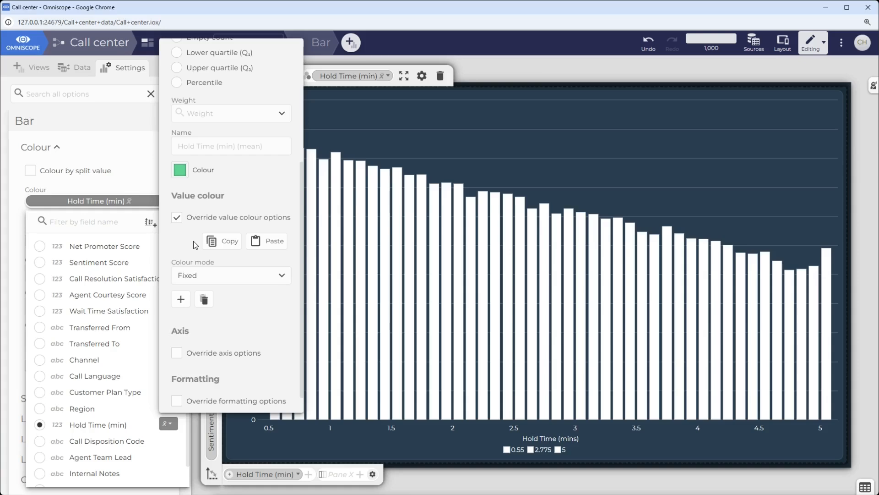
left_click(181, 299)
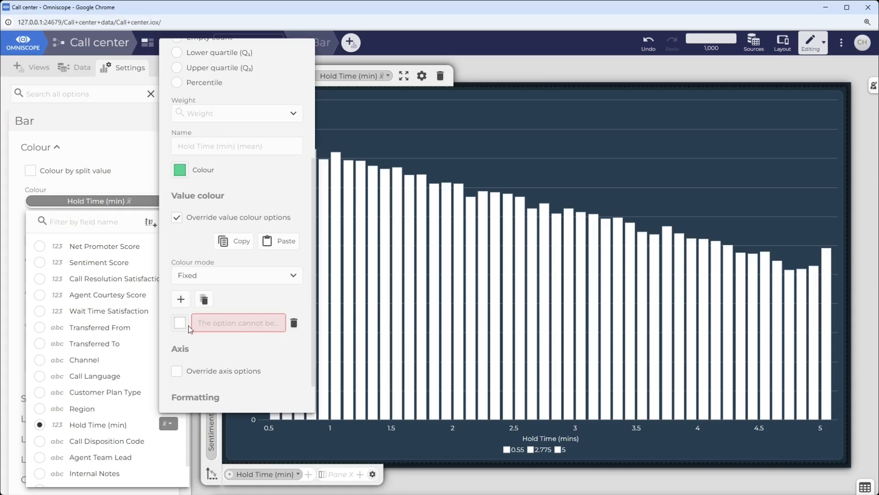
left_click(185, 325)
left_click(233, 287)
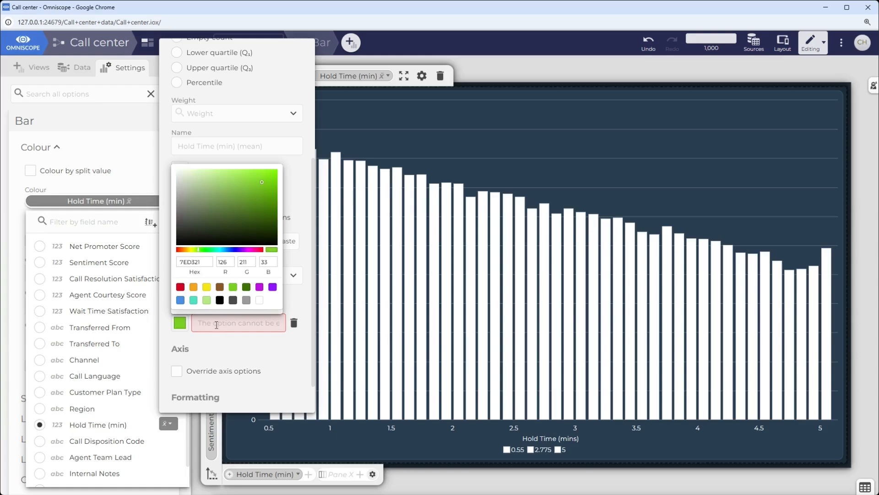
left_click(199, 323)
type("3")
Add a second fixed colour entry in red at value 5 and close the colour field options
left_click(181, 299)
left_click(180, 340)
left_click(180, 305)
left_click(204, 339)
type("5")
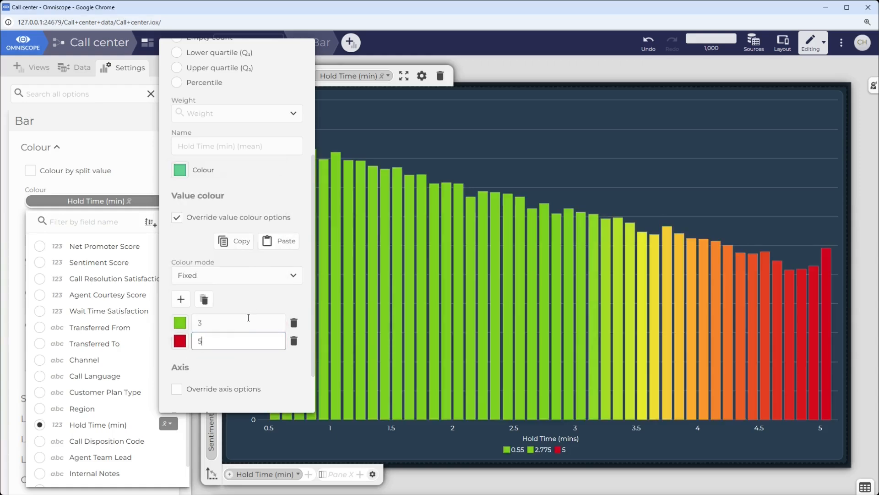
left_click(141, 201)
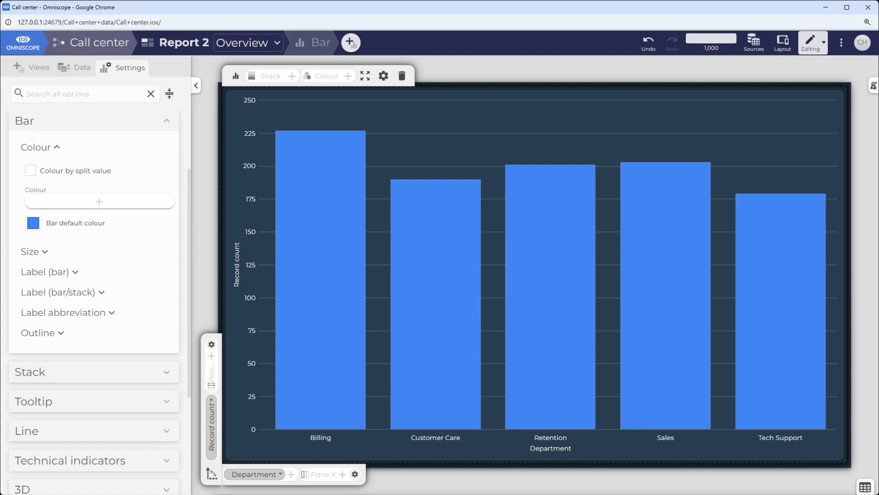
Colour the department bars by a formula measure returning "Good" for mean Customer CSAT Rating >=4, "Neutral" for >=3, otherwise "Poor"
mouse_move(350, 198)
left_click(102, 203)
left_click(90, 261)
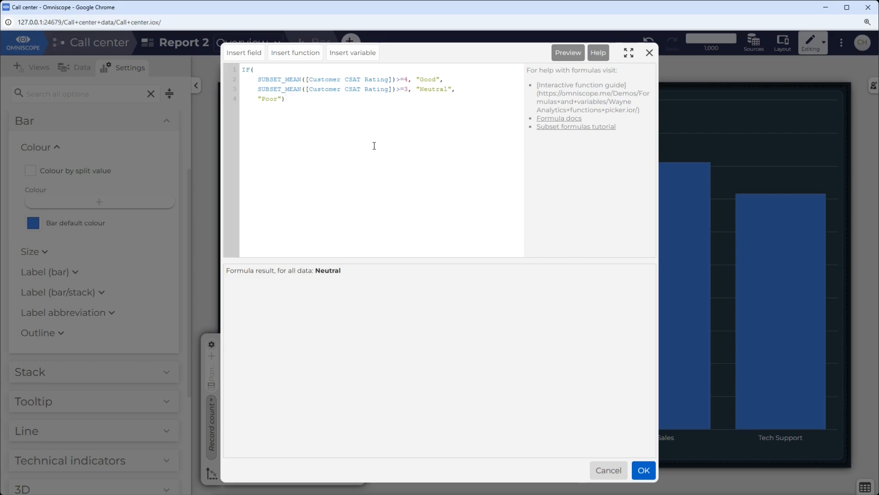
left_click(643, 470)
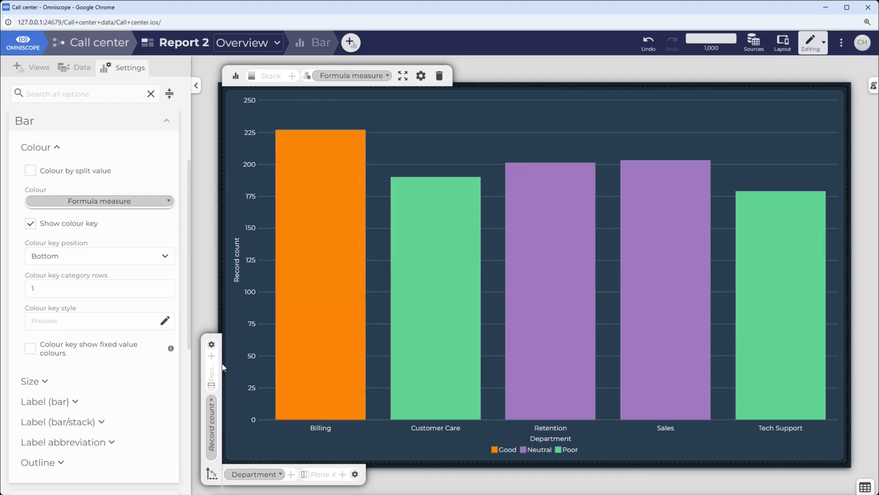
Override the value colour options of the formula measure and set its colour mode to Category
left_click(138, 200)
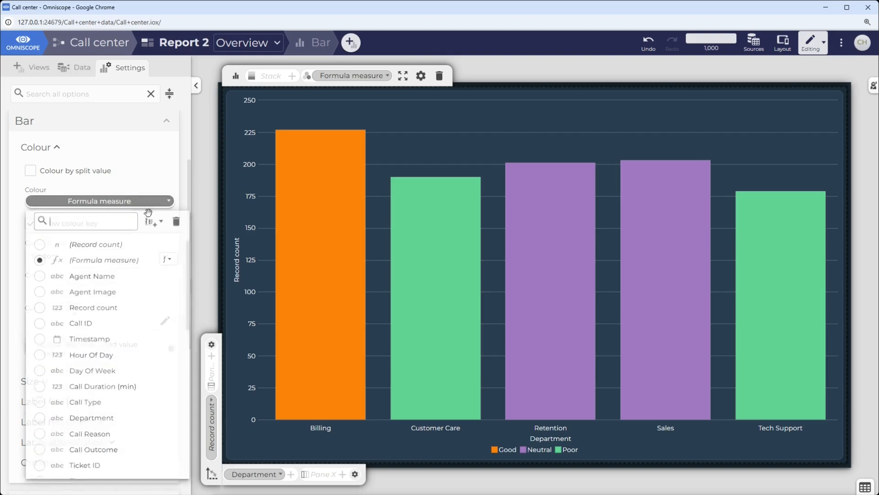
left_click(168, 261)
left_click(177, 404)
scroll(229, 394, "down", 2)
scroll(256, 387, "down", 1)
left_click(232, 326)
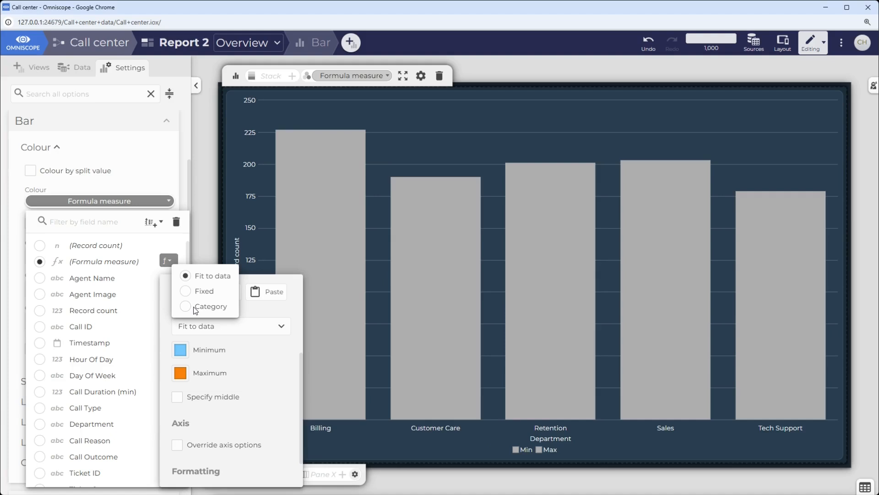
left_click(196, 310)
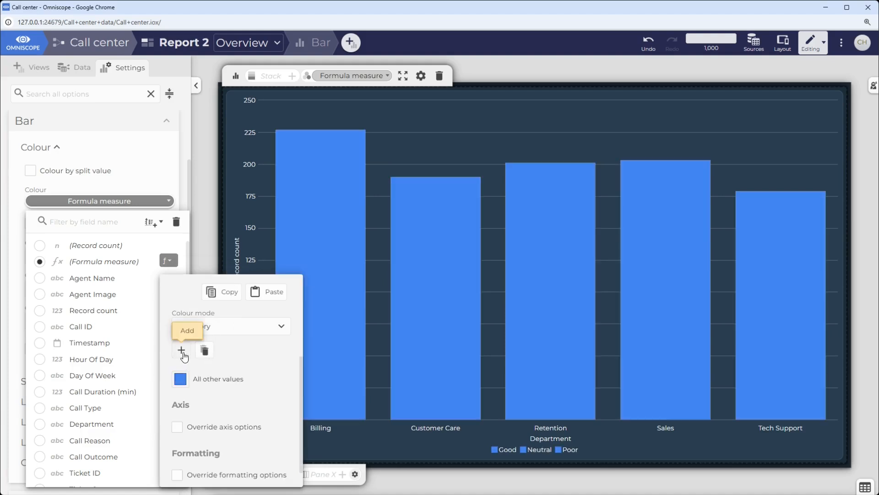
Add a category colour entry named Good and make it green (7ED321)
left_click(182, 351)
left_click(217, 372)
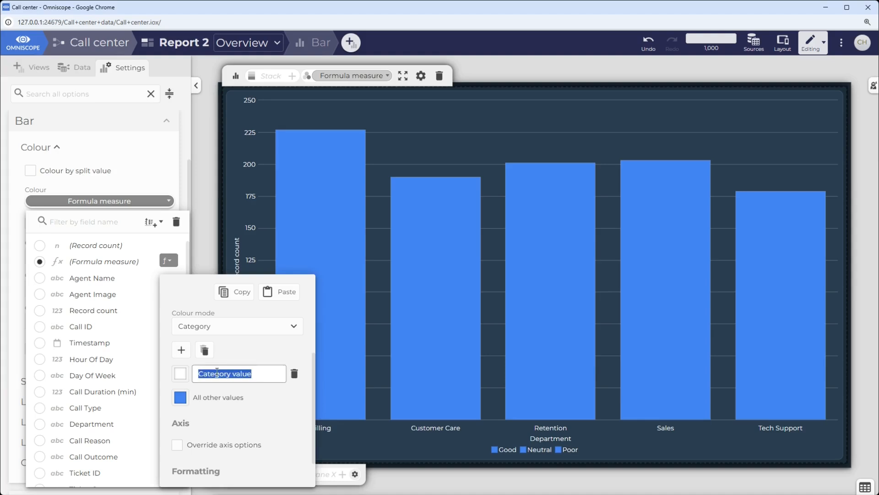
type("Good")
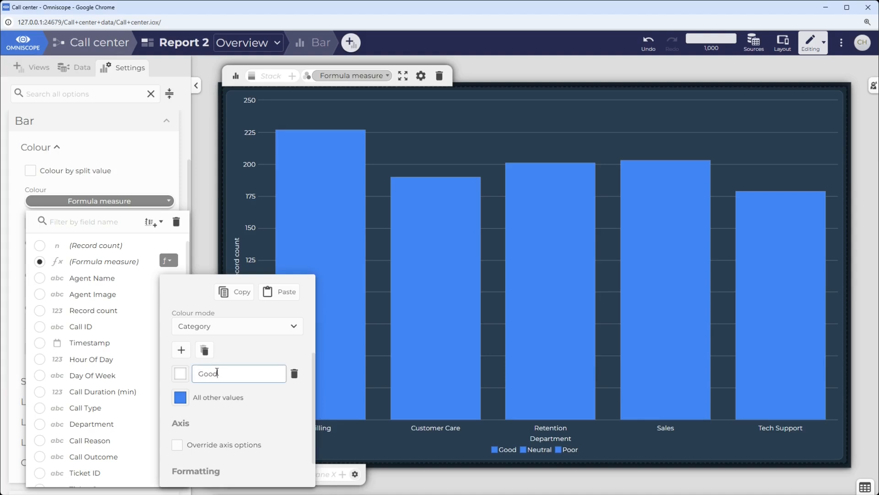
left_click(180, 373)
left_click(235, 341)
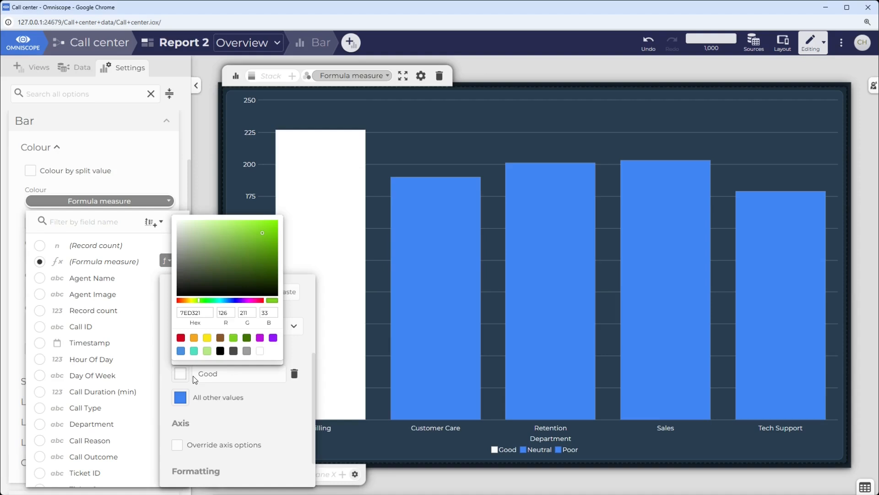
left_click(182, 377)
Add a category colour entry named Neutral and make it yellow (F8E71C)
left_click(182, 350)
left_click_drag(200, 392, 251, 392)
type("Neutral")
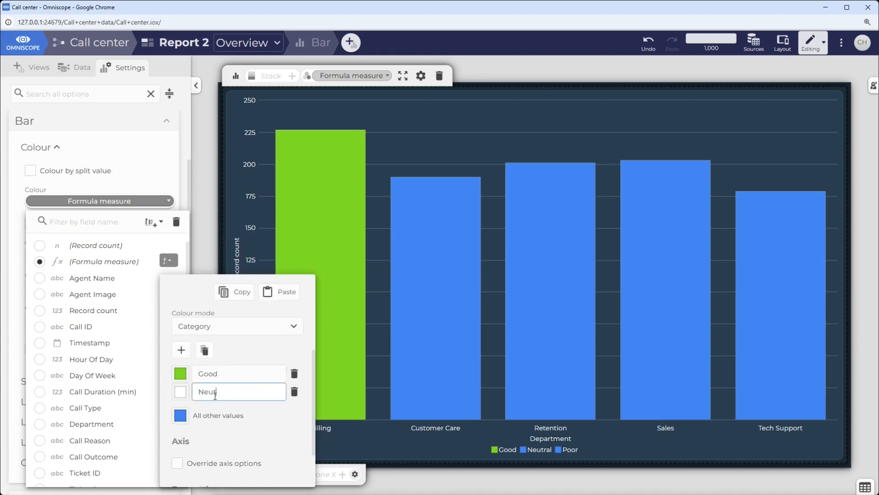
left_click(181, 393)
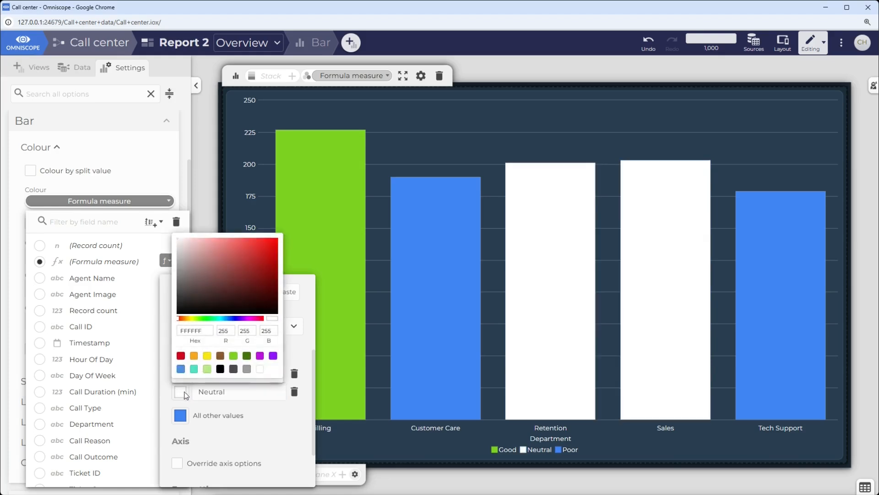
left_click(207, 356)
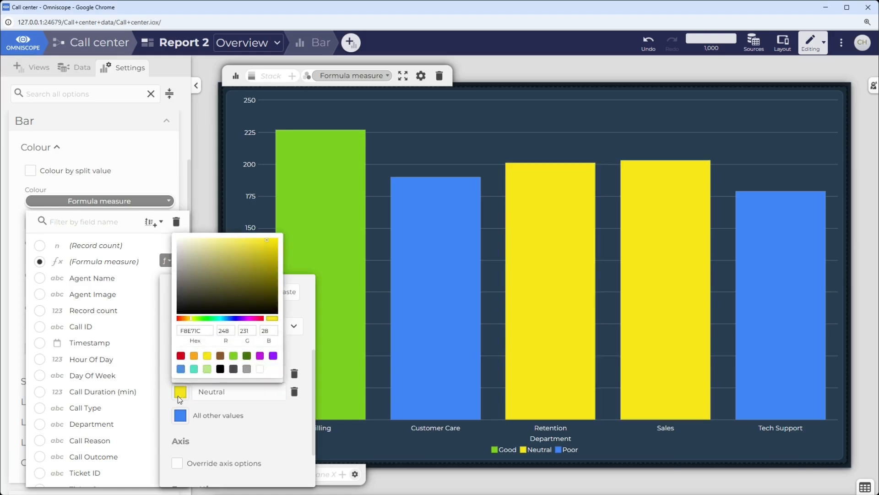
Add a category colour entry named Poor and make it red (D0021B)
left_click(179, 397)
left_click(180, 352)
left_click(219, 413)
type("Poor")
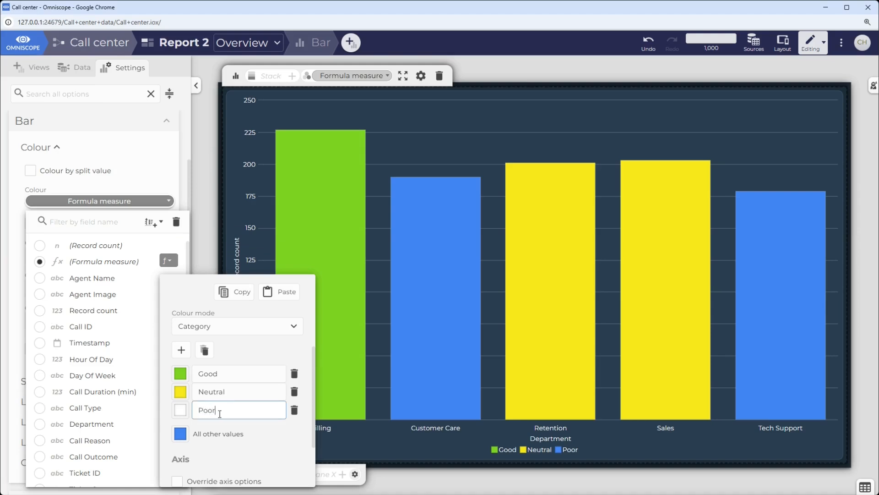
left_click(180, 410)
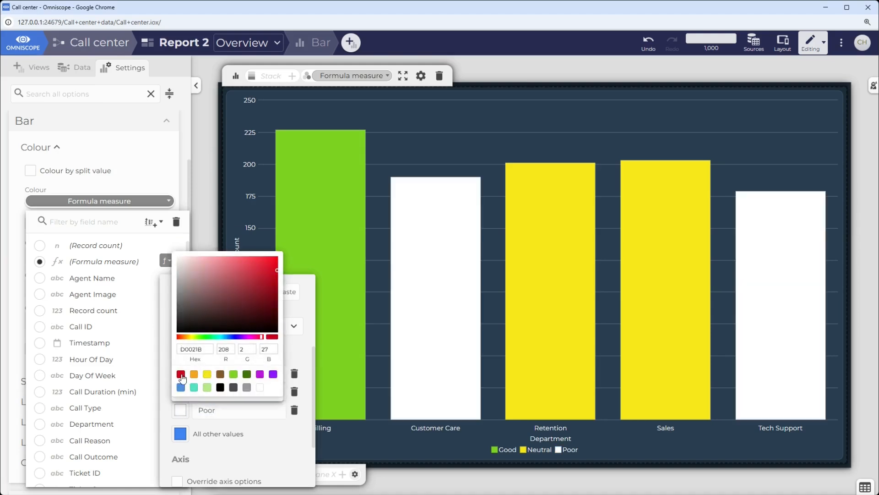
left_click(180, 372)
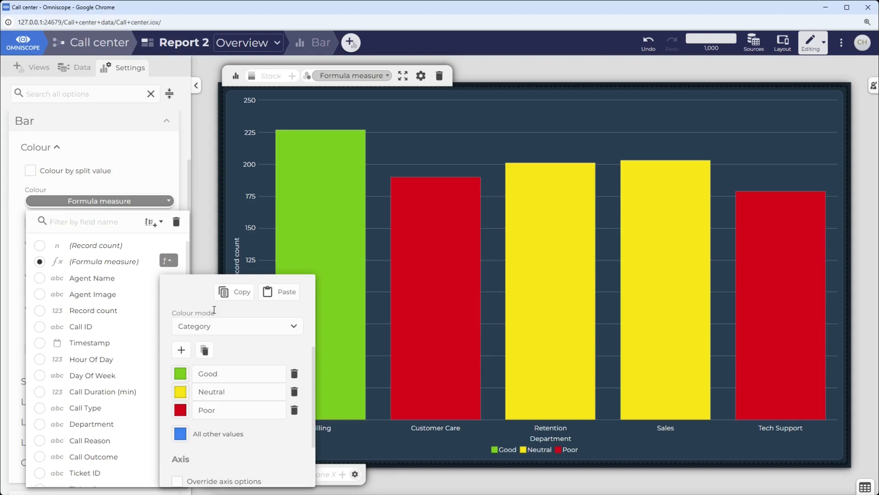
left_click(102, 200)
Examine the bar chart's tooltip measures and the Customer CSAT Rating measure's settings against the coloured bars
scroll(115, 275, "down", 3)
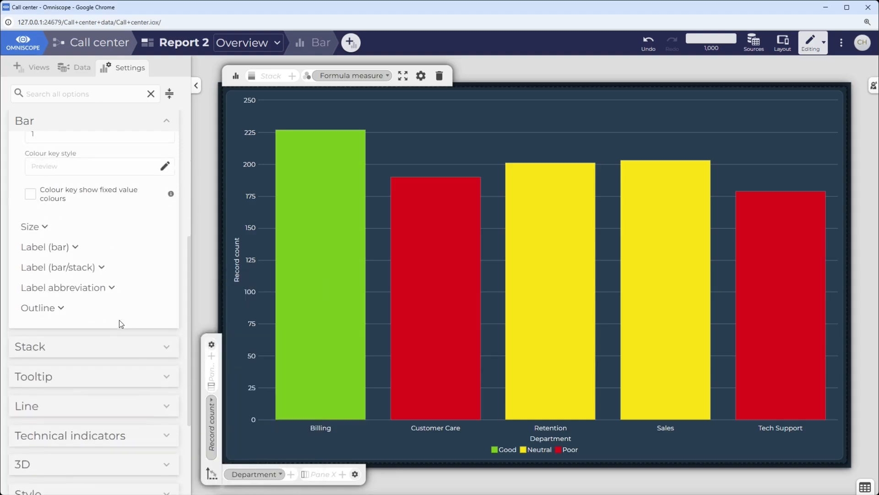
left_click(39, 378)
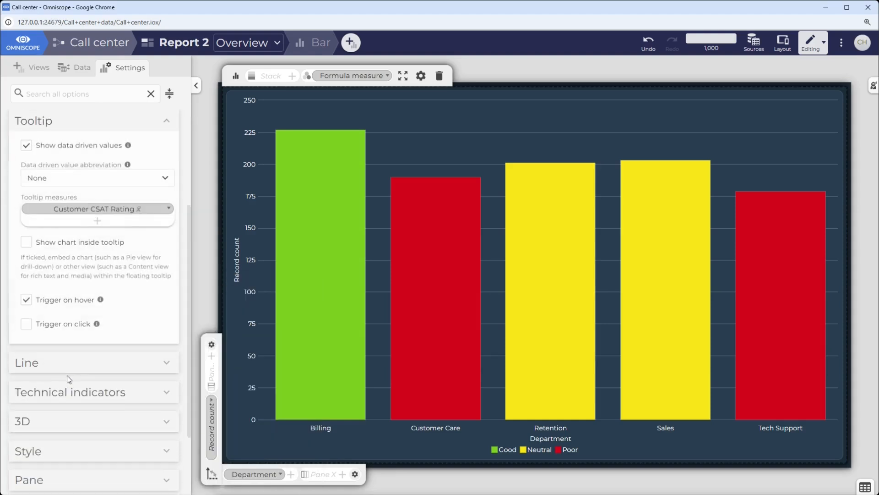
left_click(112, 207)
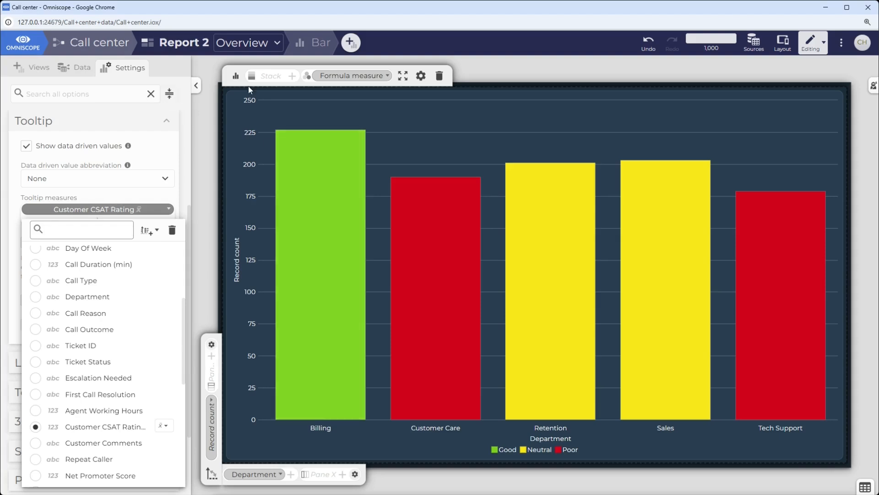
left_click(280, 98)
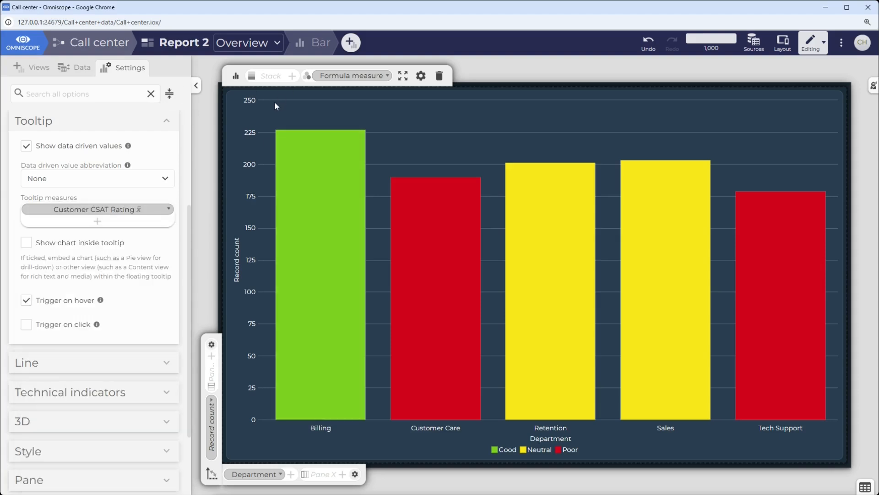
mouse_move(302, 196)
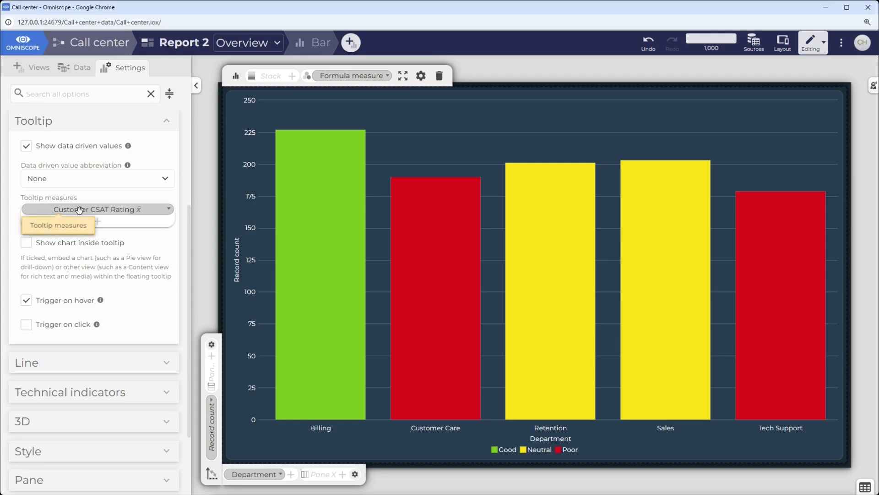
scroll(80, 209, "up", 3)
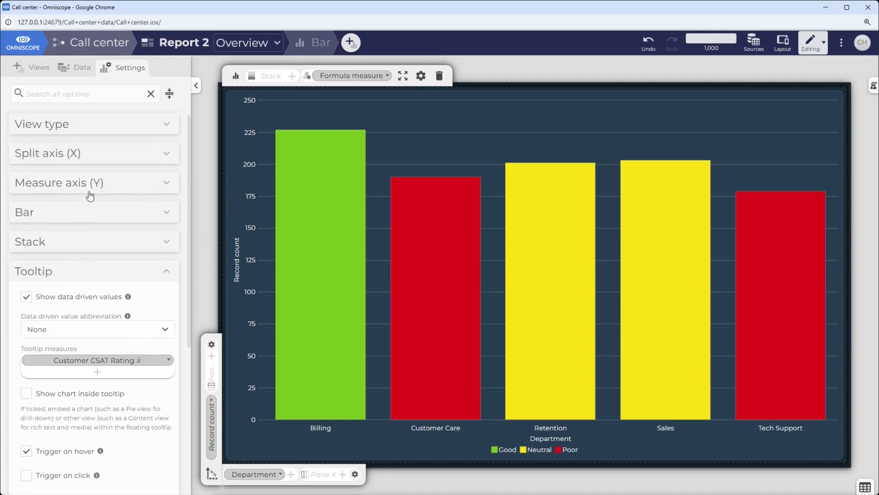
Save the bar colour's formula measure as a named measure called CSAT Category
left_click(27, 213)
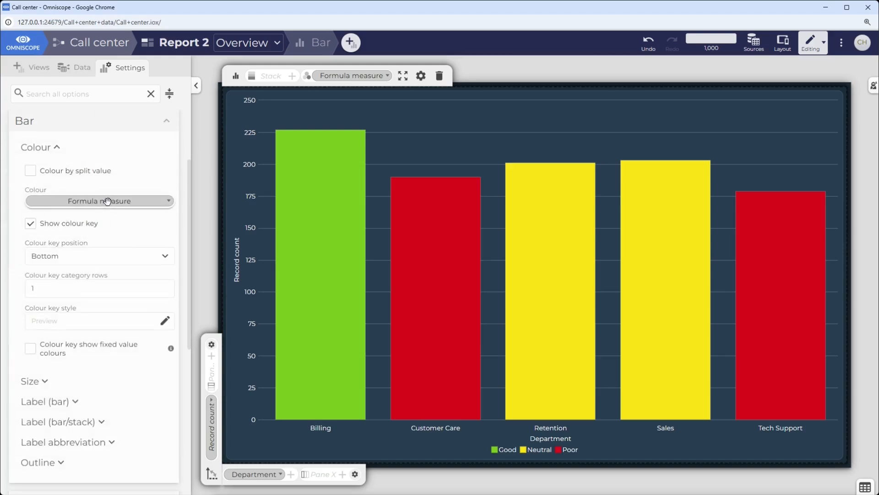
left_click(106, 202)
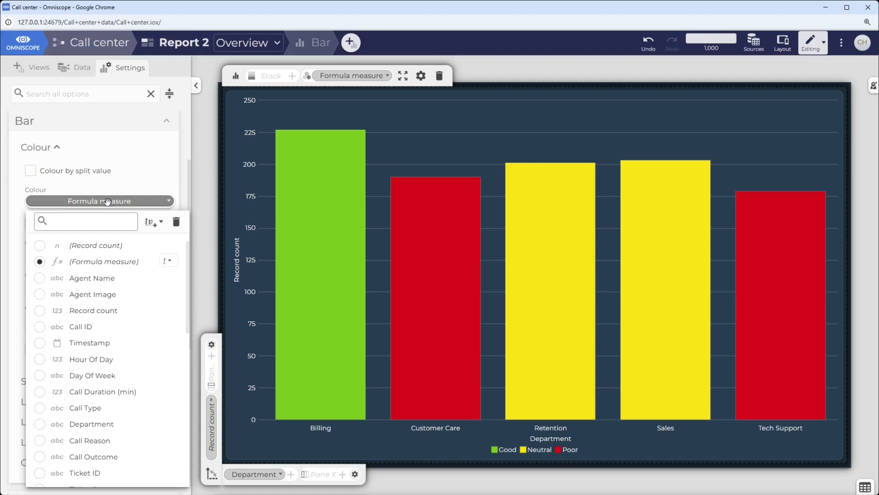
left_click(153, 222)
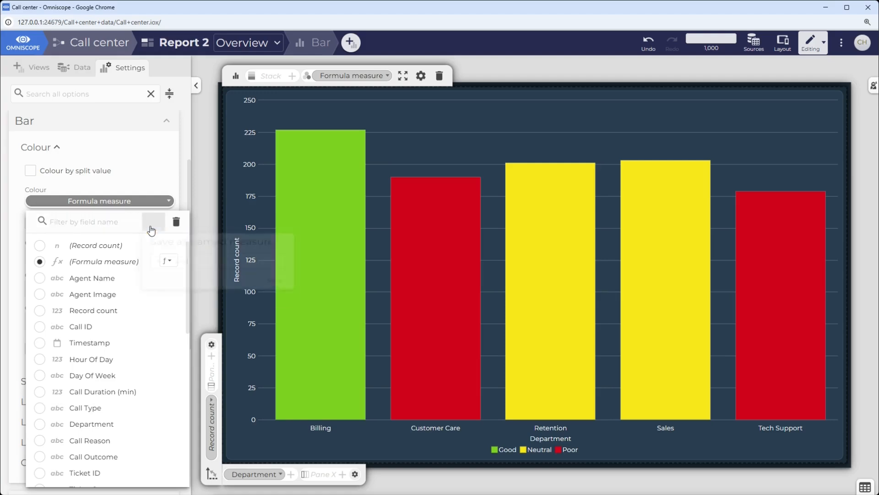
double_click(183, 265)
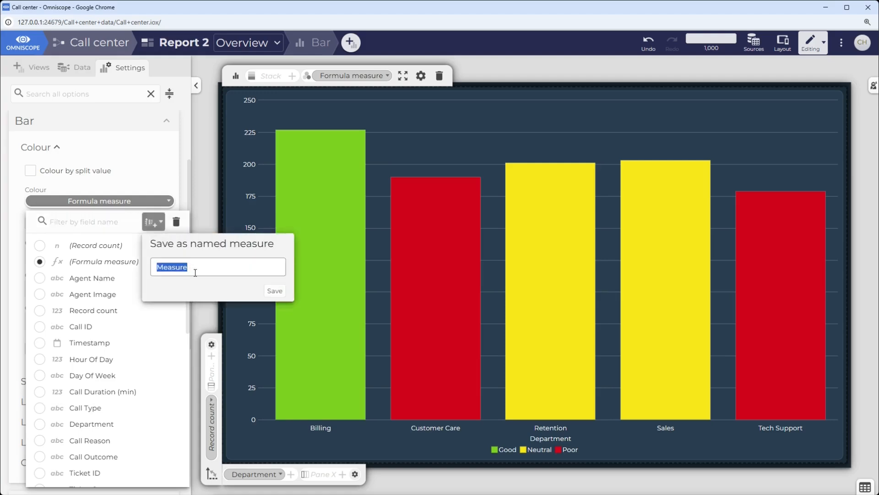
type("CSAT Category")
left_click(274, 291)
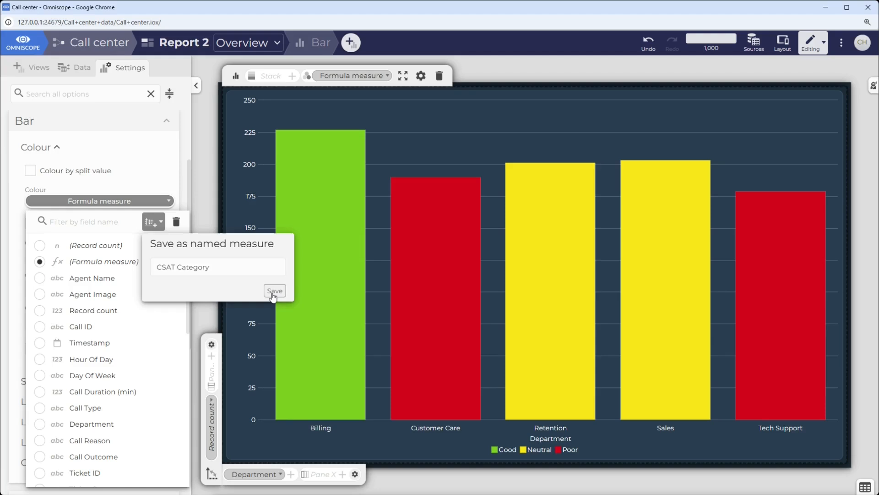
Examine the formula and value colour options of the CSAT Category named measure in the report's data model
left_click(842, 42)
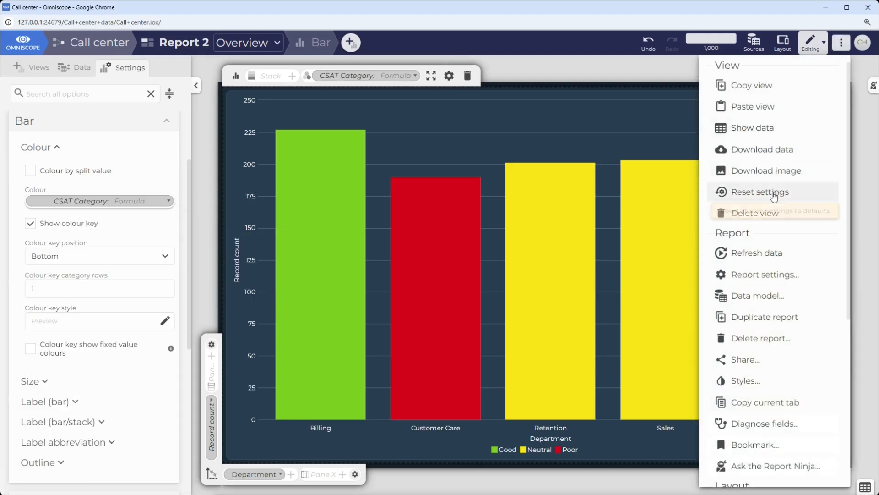
left_click(777, 296)
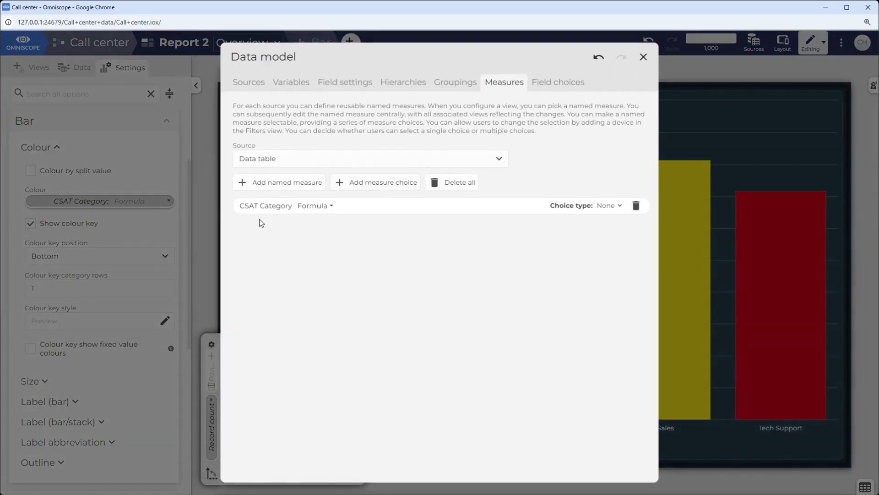
left_click(309, 207)
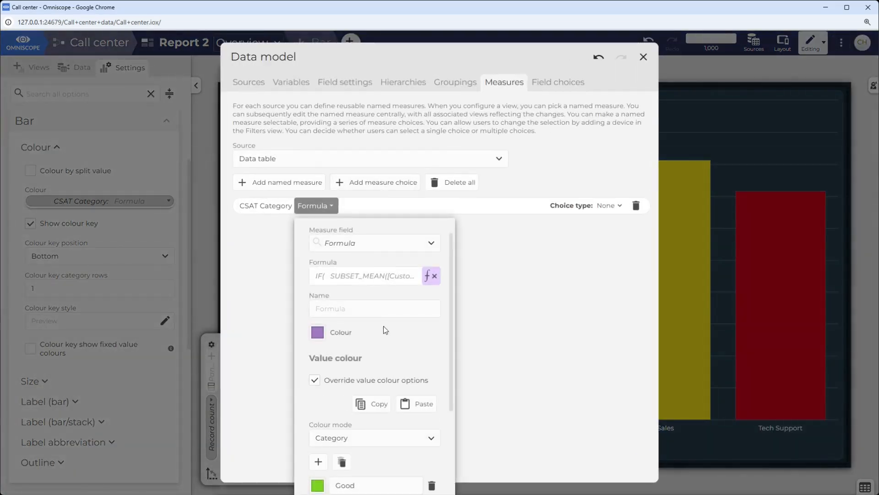
scroll(384, 332, "down", 3)
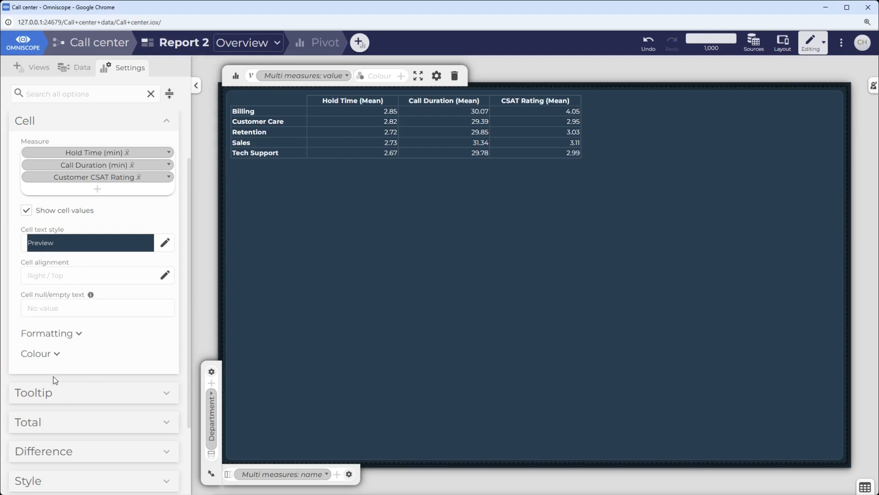
Colour the pivot cells by Multi measures: value, with the colour gradient type set to Relative to measure
left_click(52, 354)
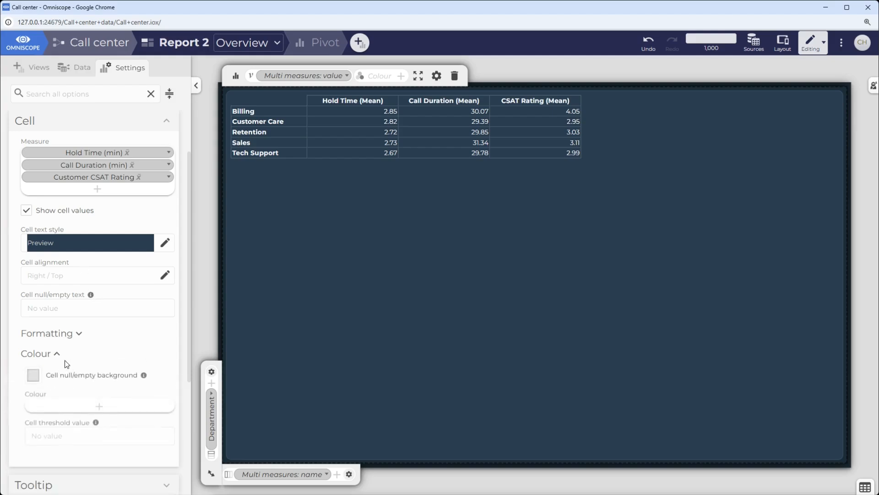
left_click(97, 407)
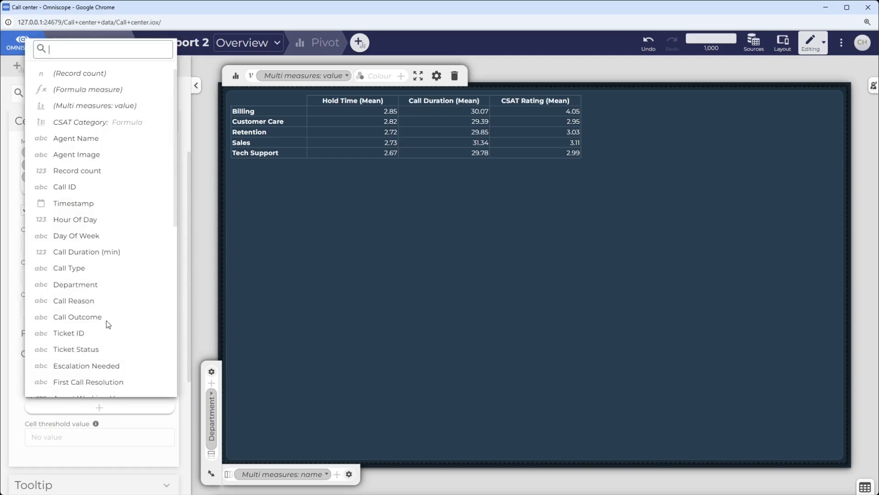
left_click(106, 106)
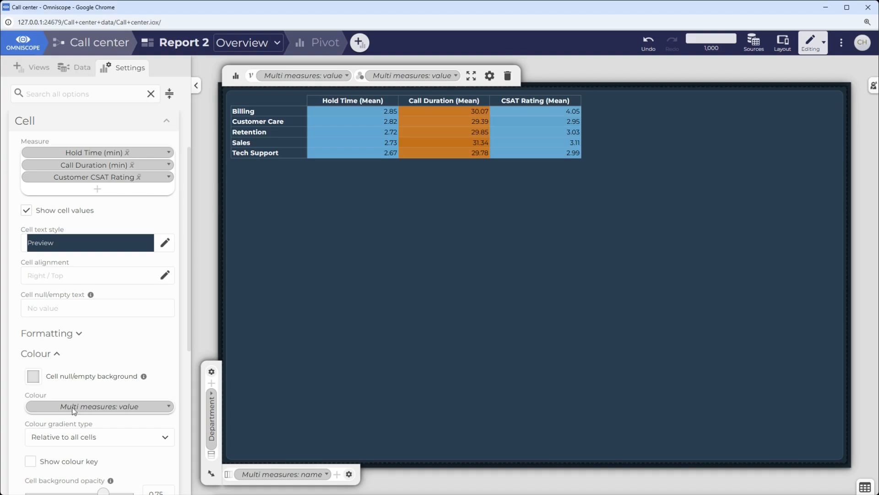
left_click(133, 443)
left_click(90, 403)
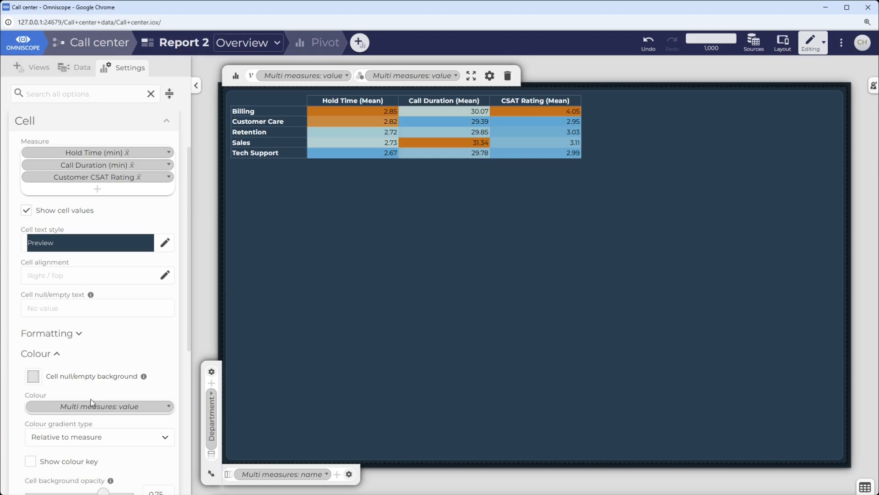
Override the value colour options of the pivot's Hold Time (min) measure and make its minimum colour white
left_click(117, 152)
left_click(163, 414)
scroll(215, 339, "down", 3)
left_click(216, 284)
left_click(176, 365)
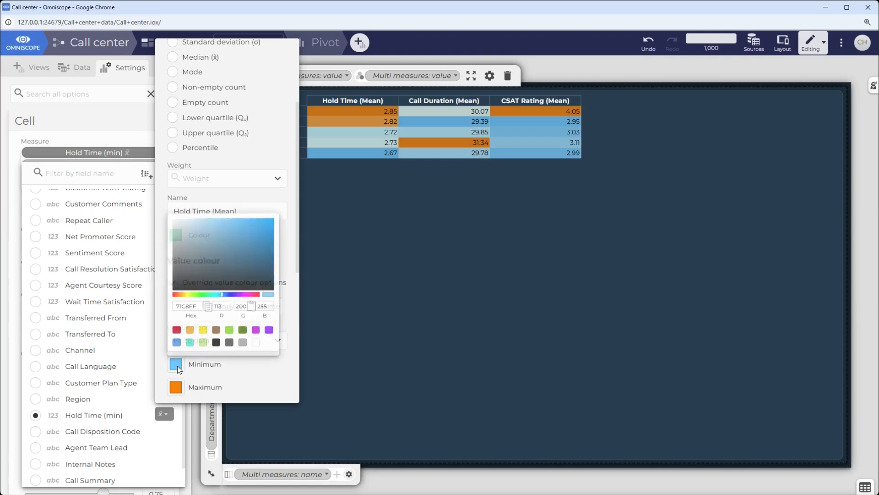
left_click(256, 342)
left_click(87, 151)
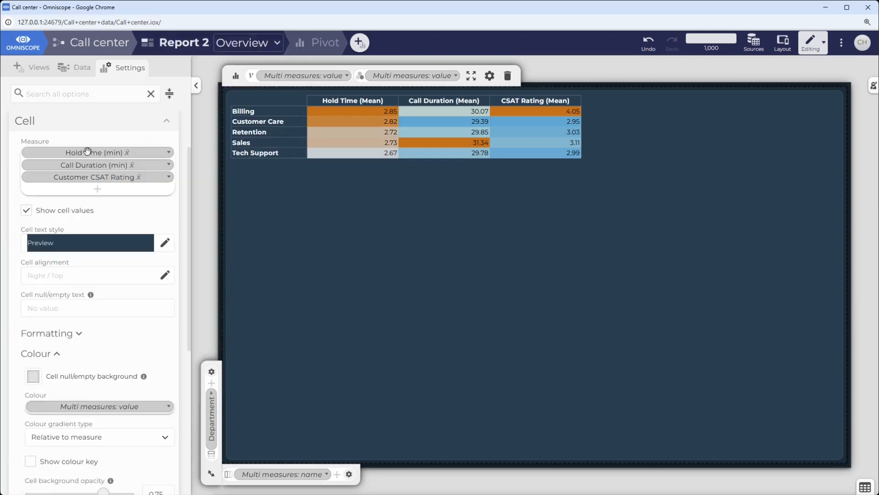
Override the value colour options of the Call Duration (min) measure with a white (FFFFFF) minimum and a blue maximum
left_click(118, 163)
left_click(164, 370)
scroll(224, 274, "down", 4)
left_click(224, 287)
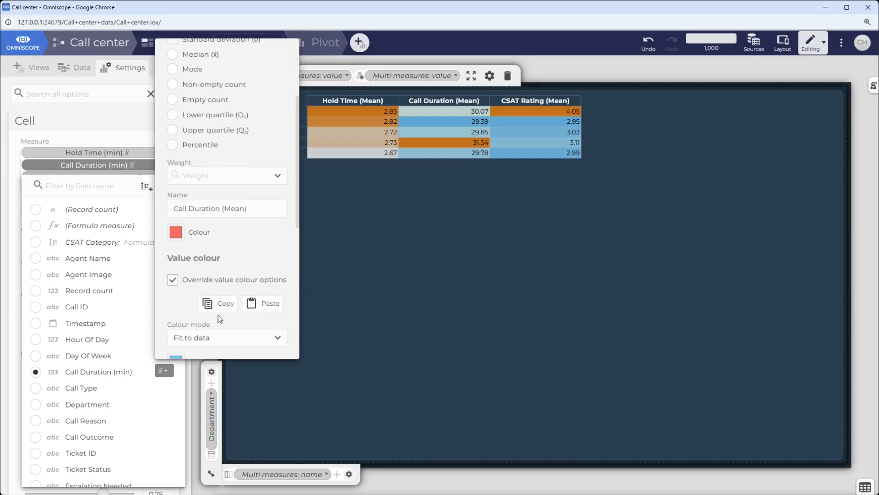
scroll(219, 328, "down", 3)
left_click(176, 258)
left_click(256, 403)
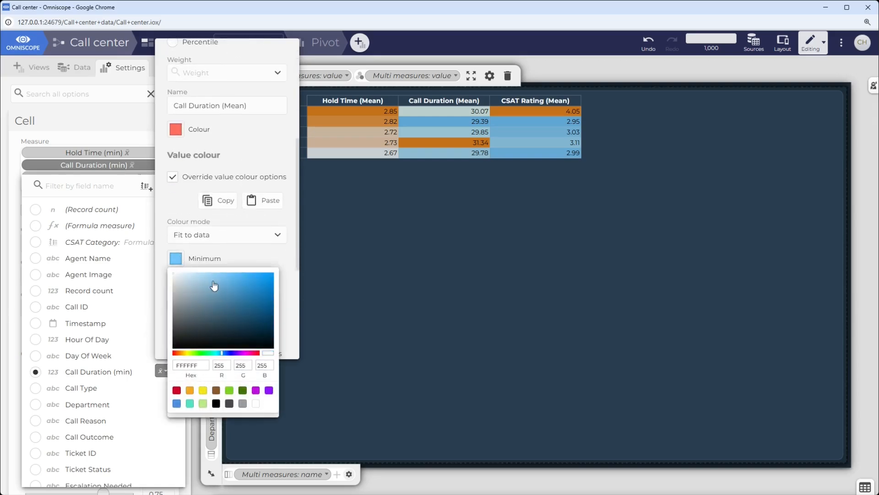
left_click(176, 282)
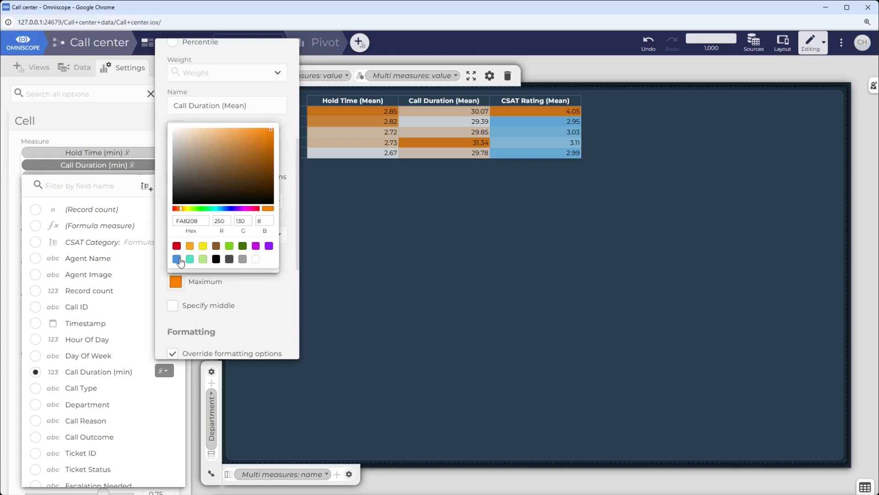
left_click(176, 259)
left_click(81, 160)
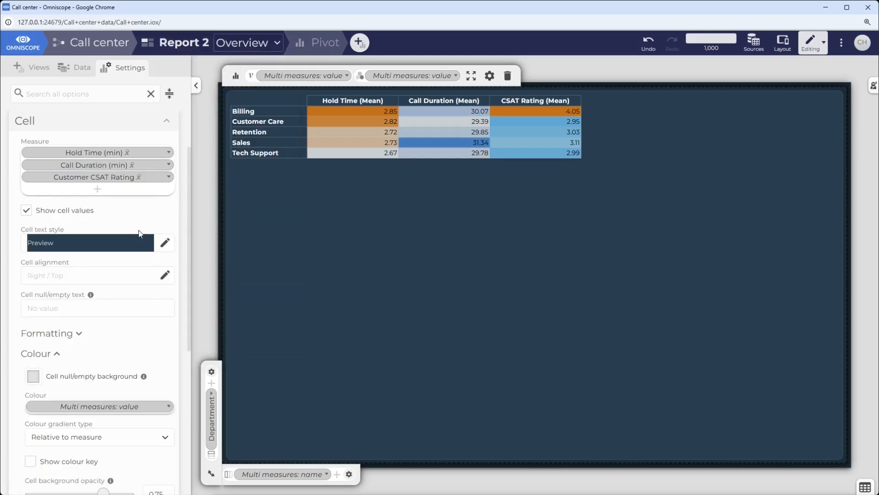
Override the value colour options of the Customer CSAT Rating measure with a white (FFFFFF) minimum and a dark green (417505) maximum
left_click(144, 177)
left_click(164, 417)
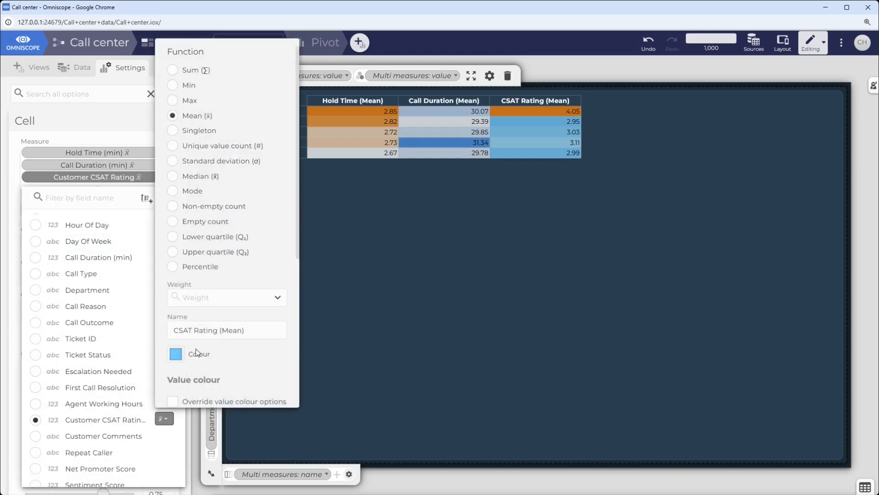
scroll(192, 321, "down", 3)
left_click(172, 292)
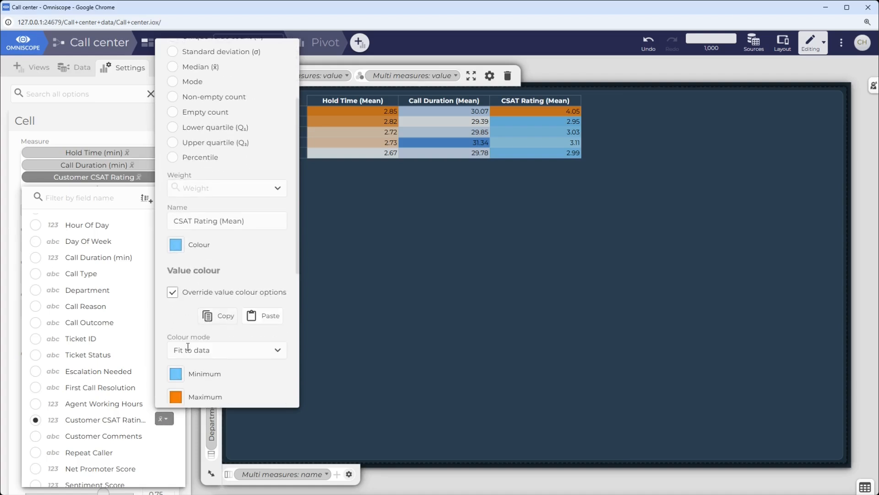
left_click(177, 375)
left_click(256, 351)
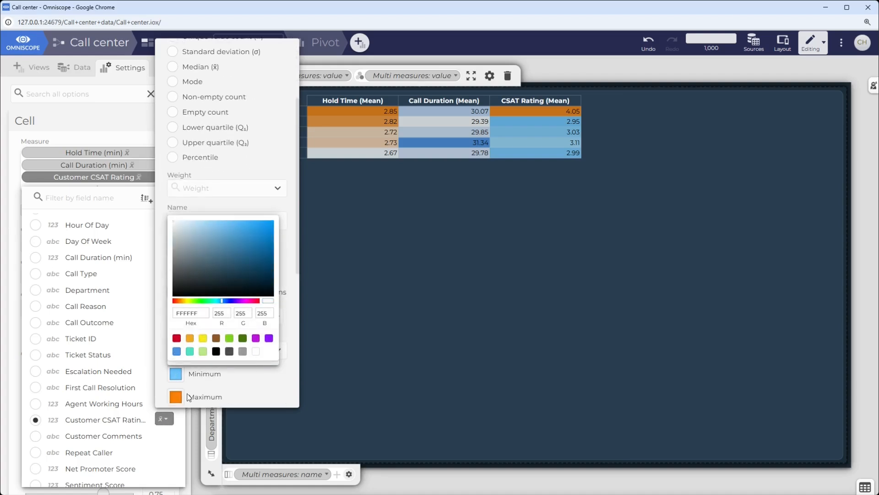
left_click(174, 397)
left_click(243, 361)
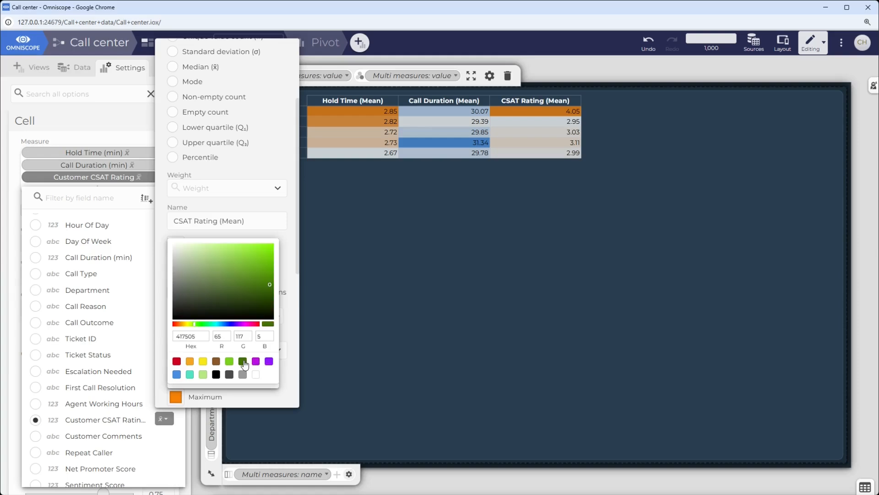
left_click(134, 181)
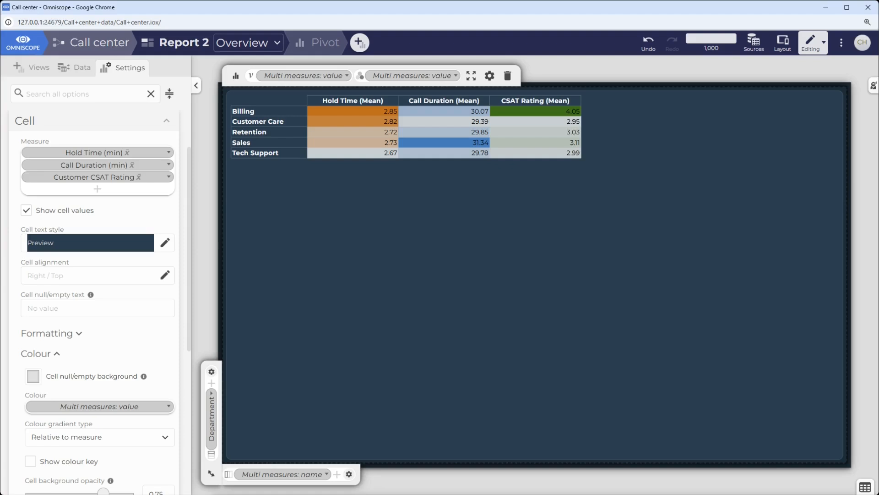
Add the named measure CSAT Category to the pivot's cell measures
left_click(104, 191)
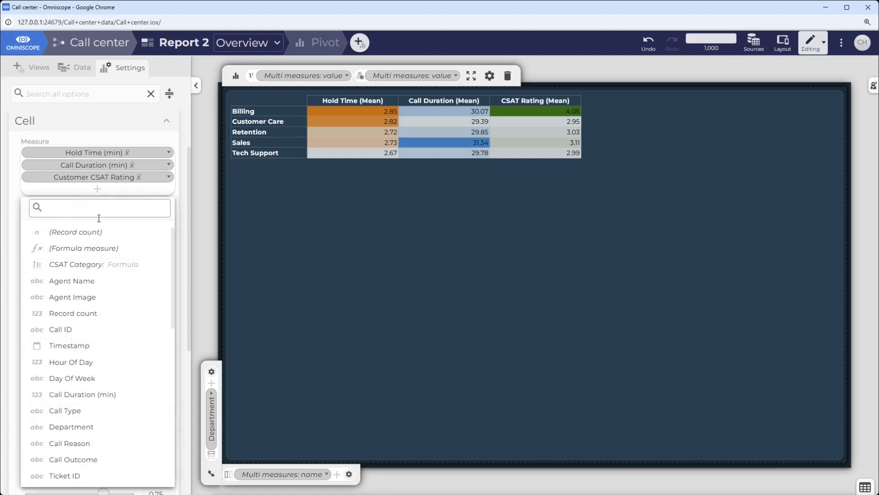
left_click(88, 265)
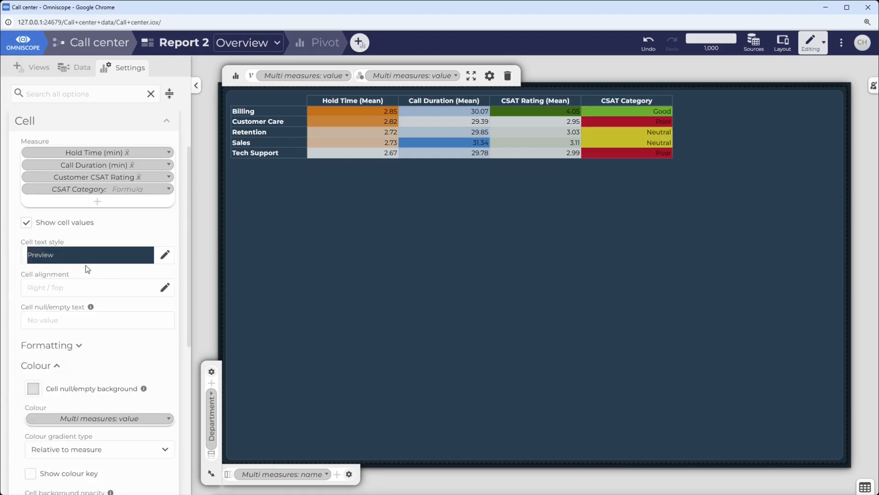